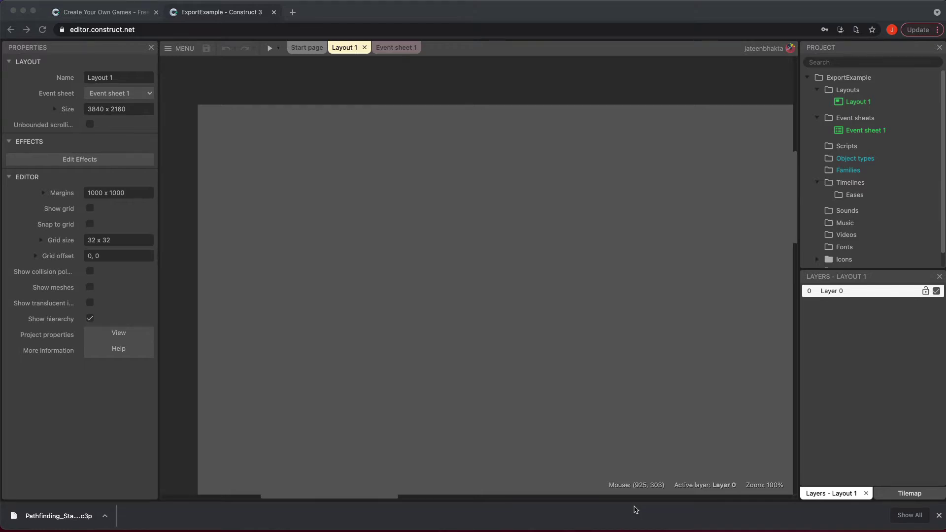
Open the Project > Export dialog and browse the platform list for Android (Cordova).
{"action": "left_click", "coordinate": [334, 263]}
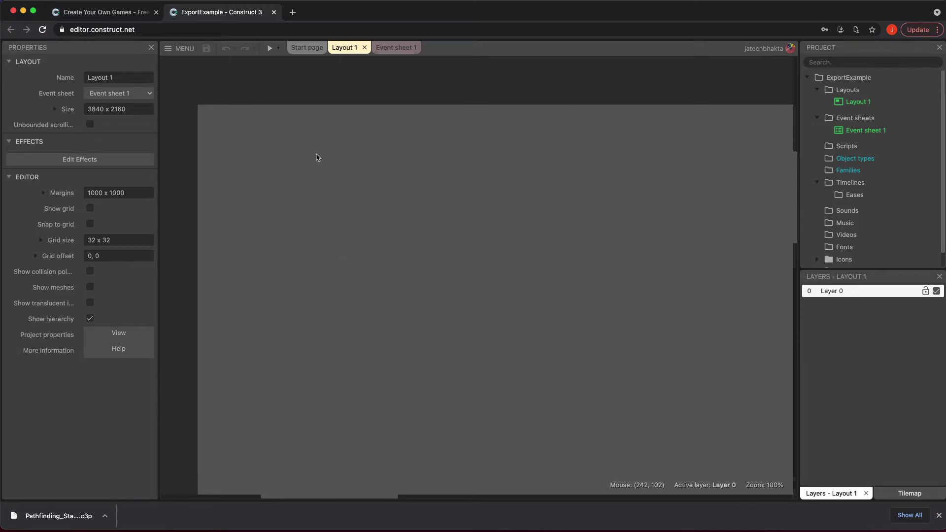
{"action": "left_click", "coordinate": [179, 51]}
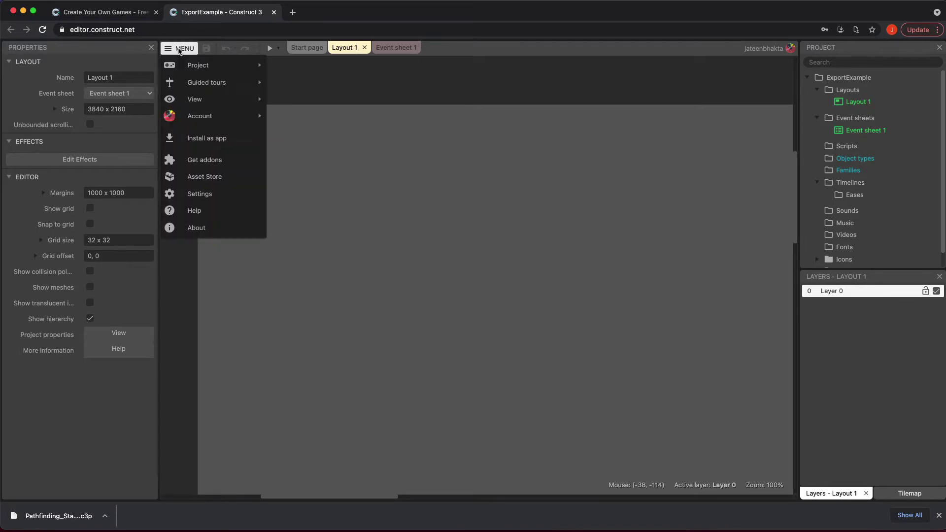
{"action": "mouse_move", "coordinate": [193, 63]}
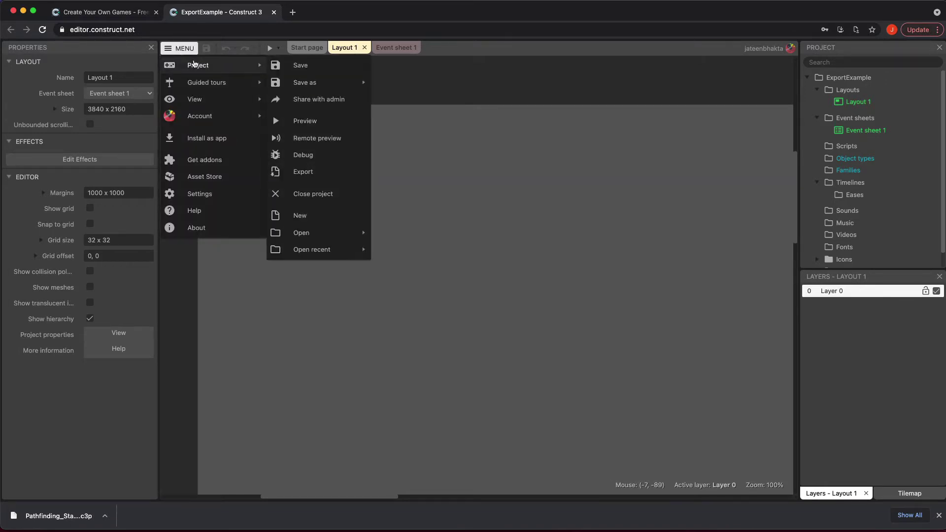
{"action": "left_click", "coordinate": [355, 172]}
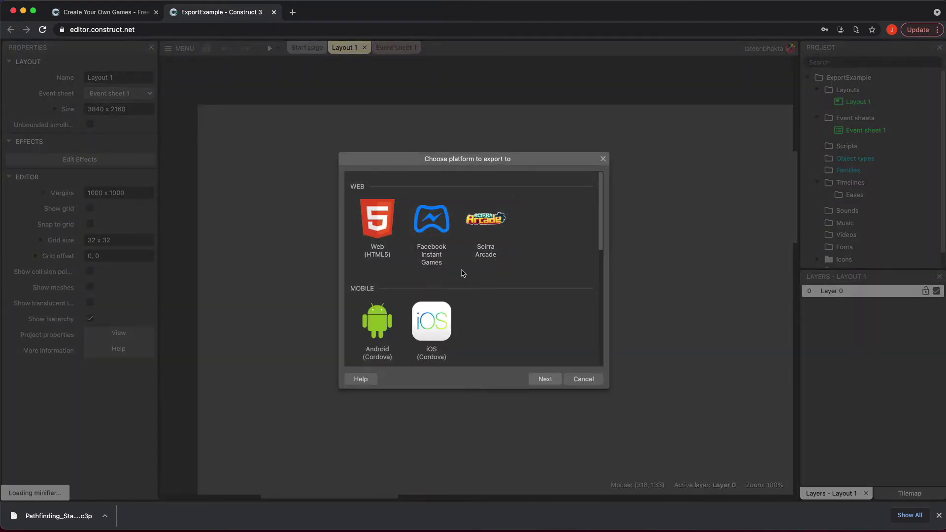
{"action": "scroll", "coordinate": [448, 275], "scroll_direction": "down", "scroll_amount": 1}
{"action": "scroll", "coordinate": [423, 269], "scroll_direction": "up", "scroll_amount": 1}
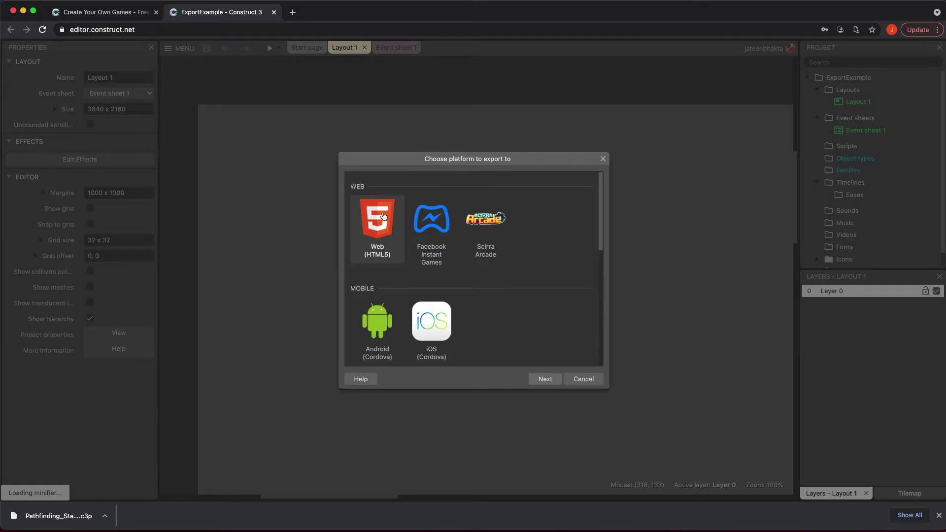
{"action": "scroll", "coordinate": [389, 261], "scroll_direction": "down", "scroll_amount": 3}
{"action": "scroll", "coordinate": [422, 264], "scroll_direction": "down", "scroll_amount": 2}
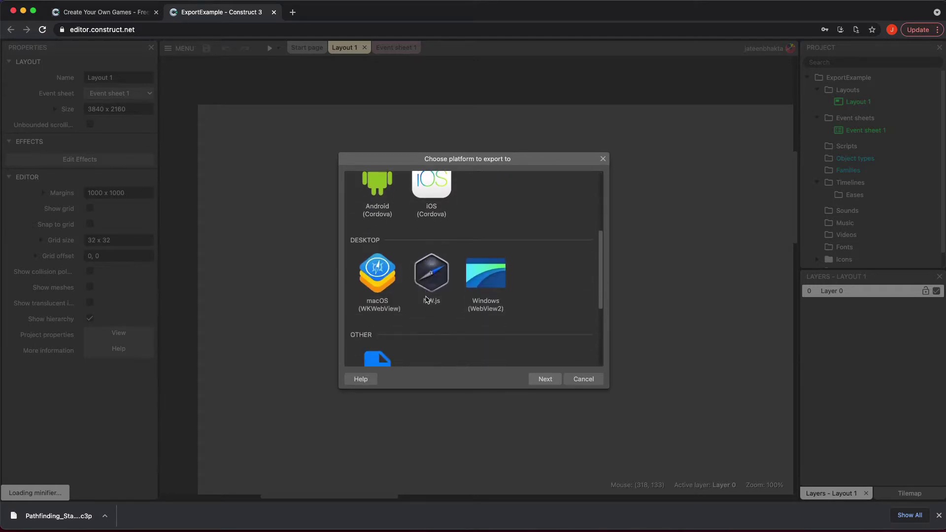
{"action": "scroll", "coordinate": [422, 310], "scroll_direction": "down", "scroll_amount": 5}
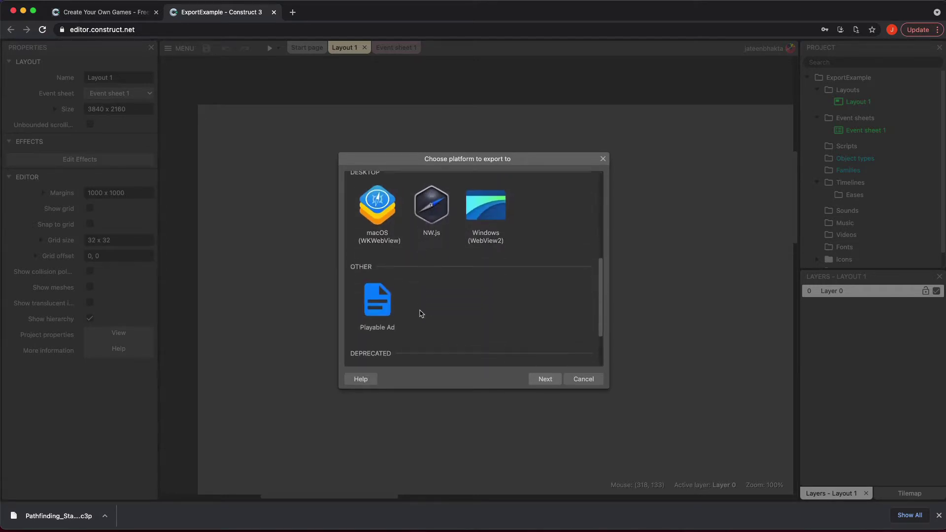
{"action": "scroll", "coordinate": [422, 311], "scroll_direction": "down", "scroll_amount": 5}
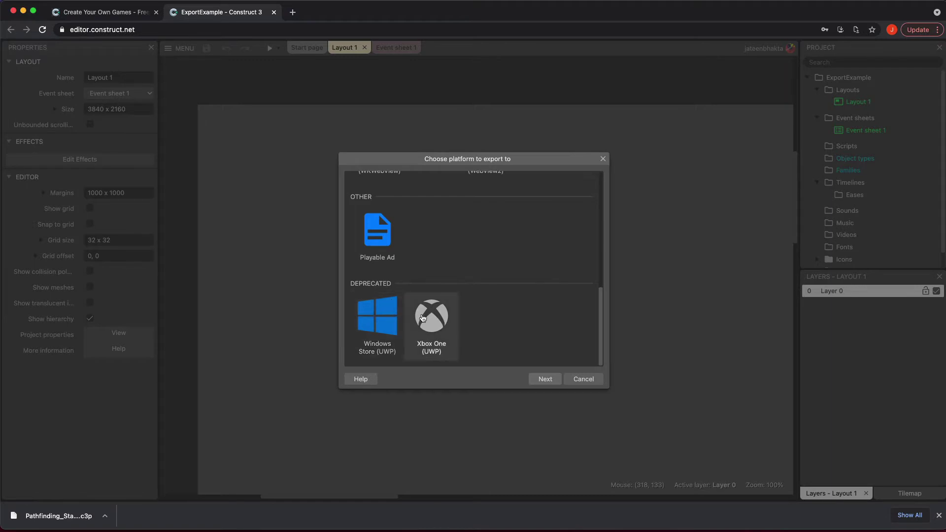
{"action": "scroll", "coordinate": [423, 317], "scroll_direction": "up", "scroll_amount": 10}
{"action": "scroll", "coordinate": [423, 318], "scroll_direction": "down", "scroll_amount": 1}
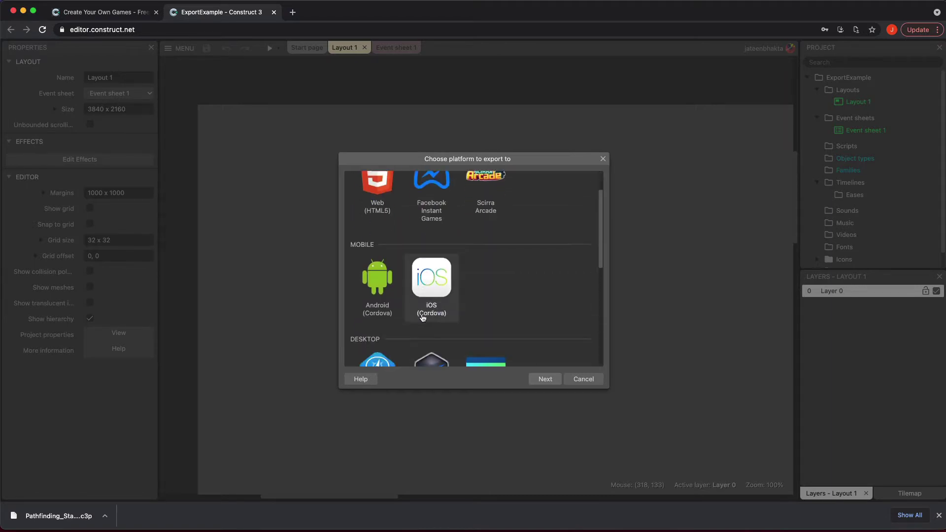
Pick Android (Cordova), continue, and dismiss the invalid application ID error.
{"action": "left_click", "coordinate": [379, 282]}
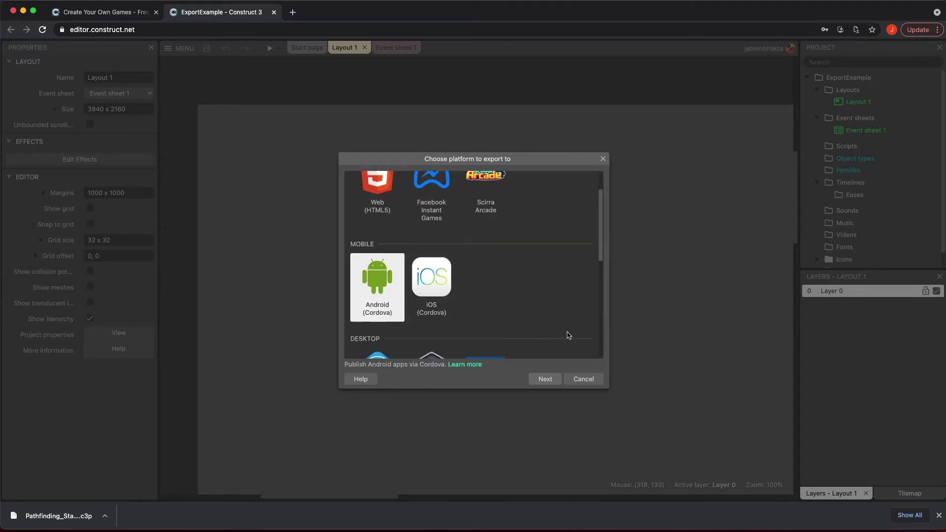
{"action": "left_click", "coordinate": [546, 380]}
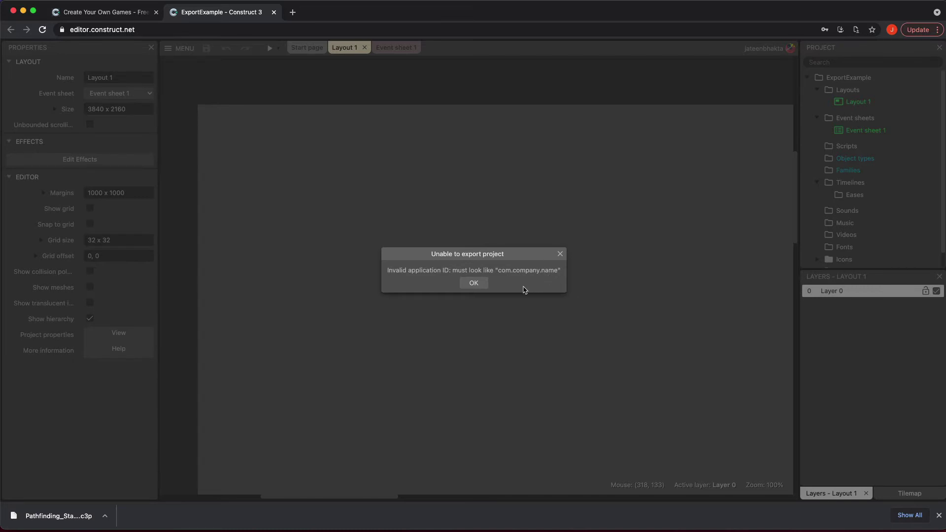
{"action": "left_click", "coordinate": [472, 282]}
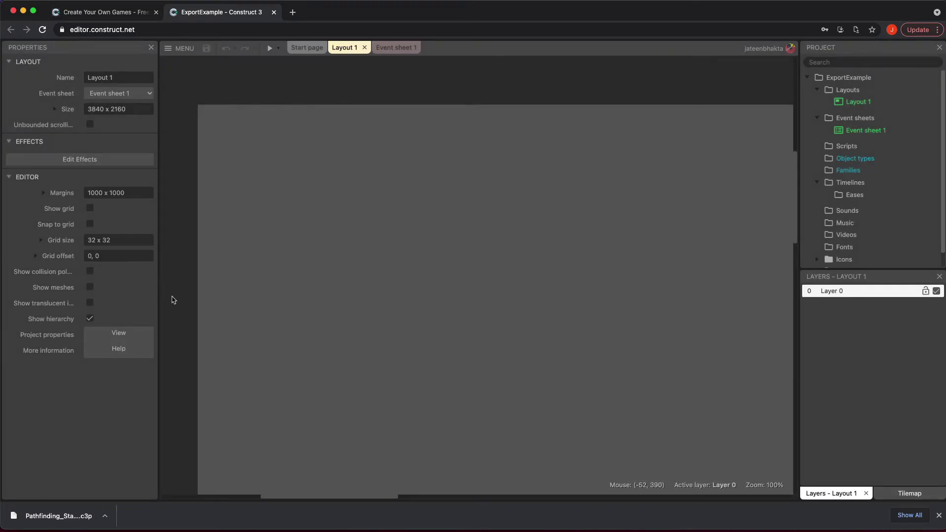
Set the project description to 'My First Game' and the ID to 'com.gametitle.studioname'.
{"action": "left_click", "coordinate": [112, 333]}
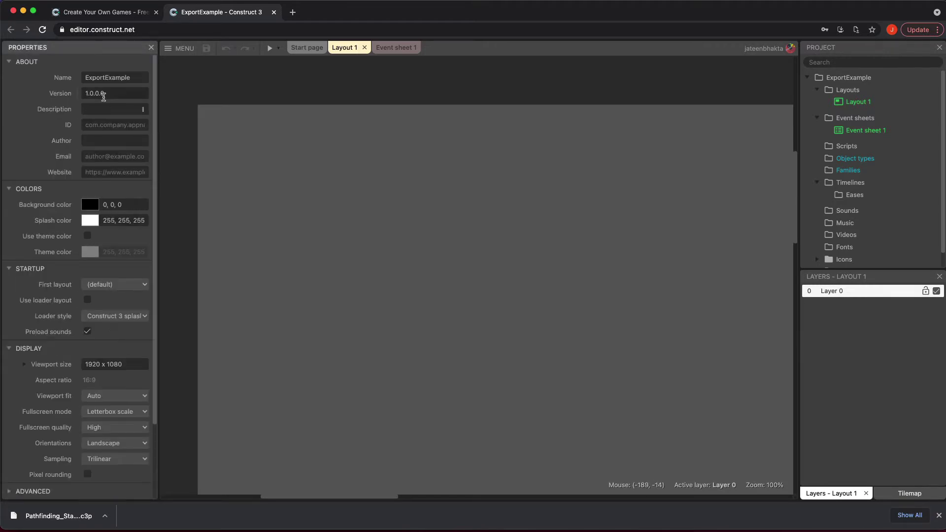
{"action": "left_click", "coordinate": [103, 110]}
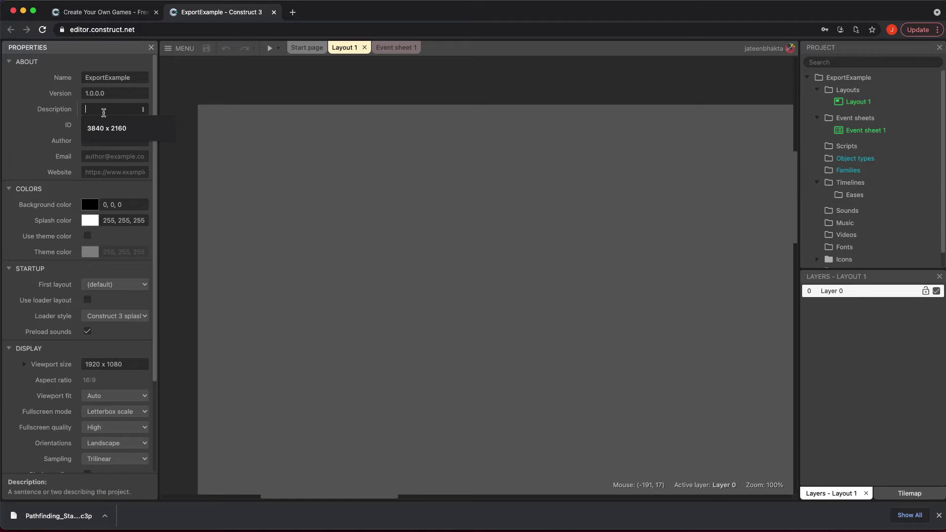
{"action": "type", "text": "My First Game"}
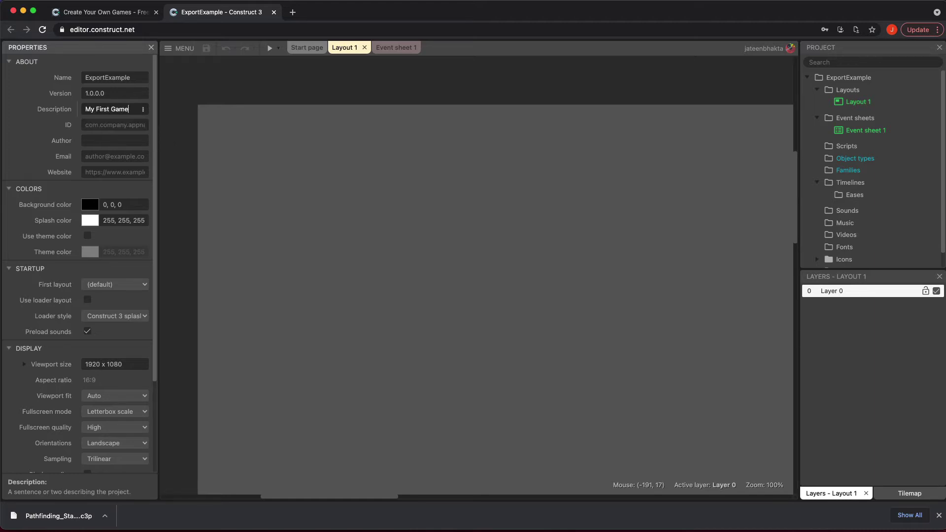
{"action": "left_click", "coordinate": [102, 127]}
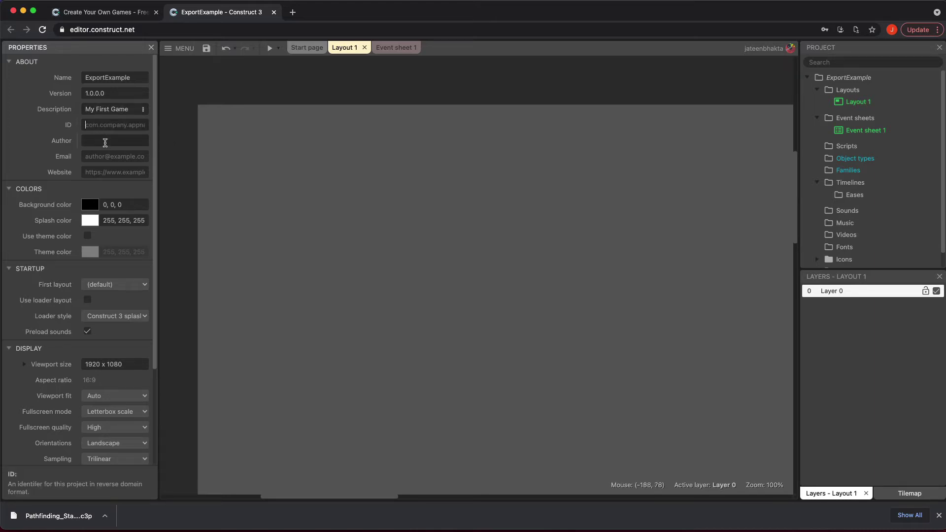
{"action": "type", "text": "com.gametitle.studioname"}
{"action": "left_click", "coordinate": [105, 141]}
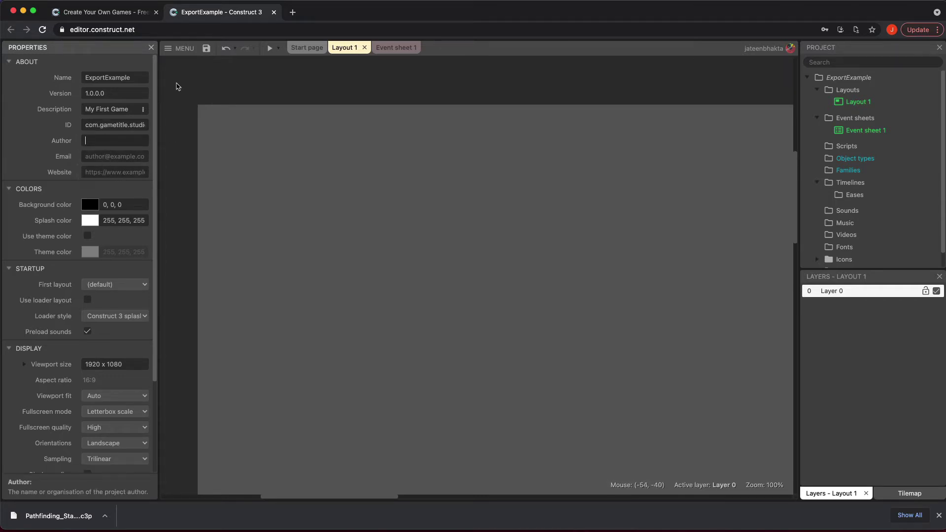
Start a new project export with Android (Cordova) as the platform.
{"action": "left_click", "coordinate": [210, 75]}
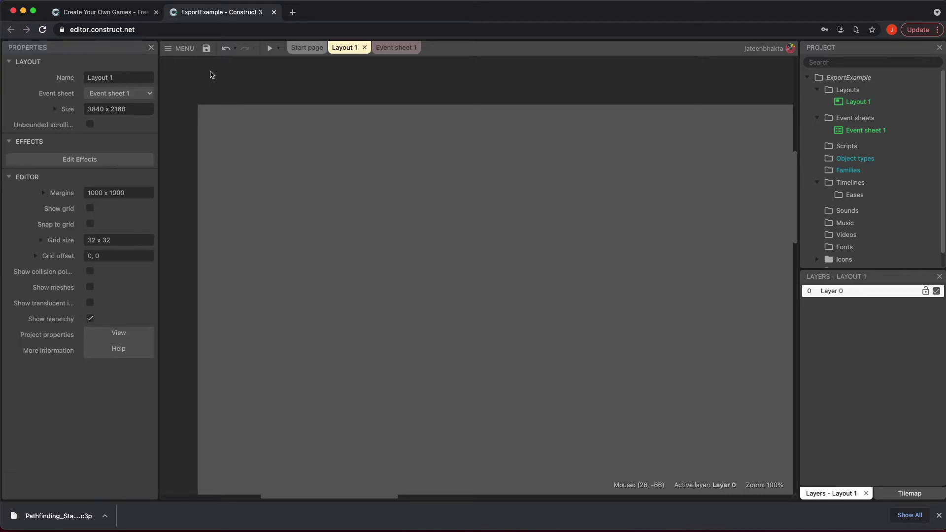
{"action": "left_click", "coordinate": [185, 49]}
{"action": "mouse_move", "coordinate": [215, 66]}
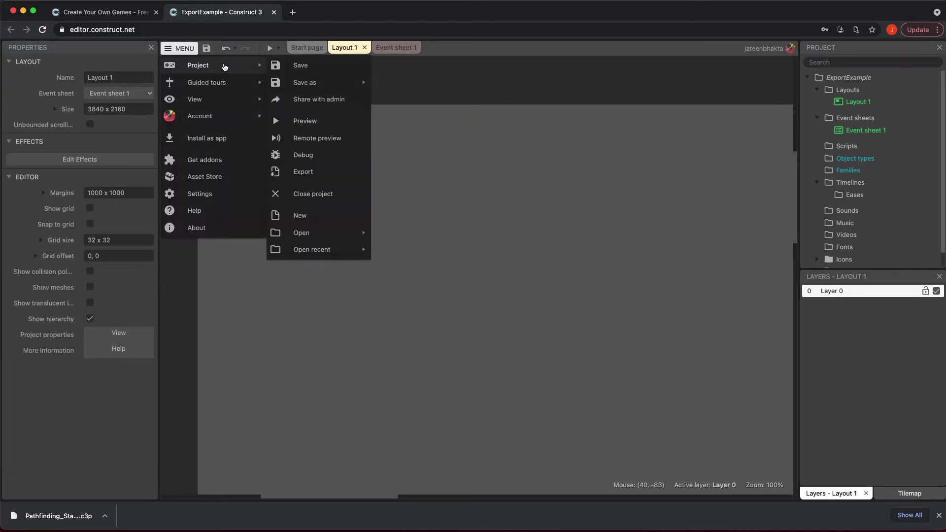
{"action": "left_click", "coordinate": [359, 172]}
{"action": "left_click", "coordinate": [387, 329]}
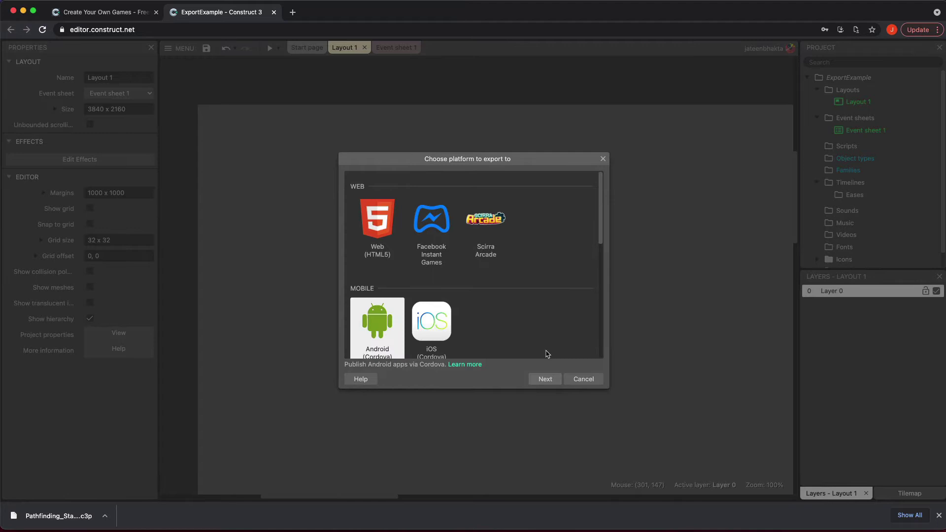
{"action": "left_click", "coordinate": [545, 378]}
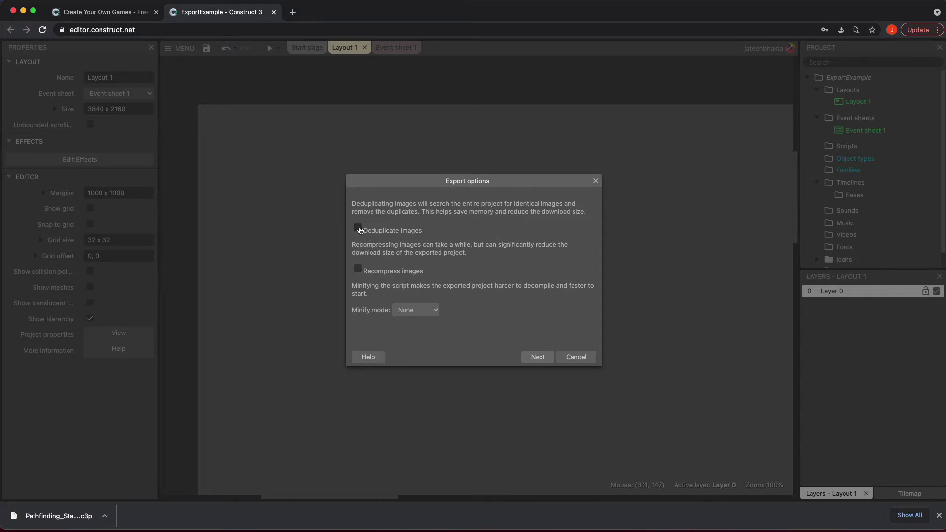
Enable image deduplication and recompression, keep minify mode None, and continue.
{"action": "left_click", "coordinate": [358, 270]}
{"action": "left_click", "coordinate": [432, 311]}
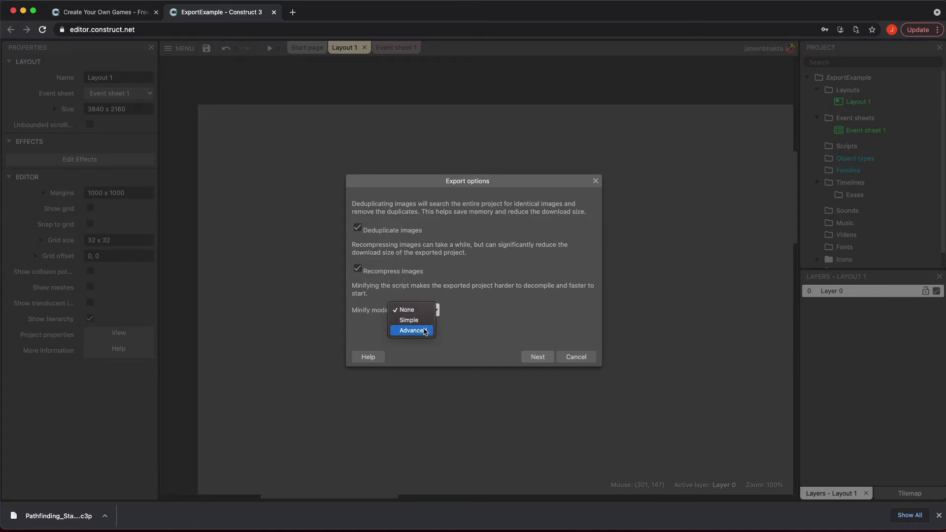
{"action": "left_click", "coordinate": [477, 313]}
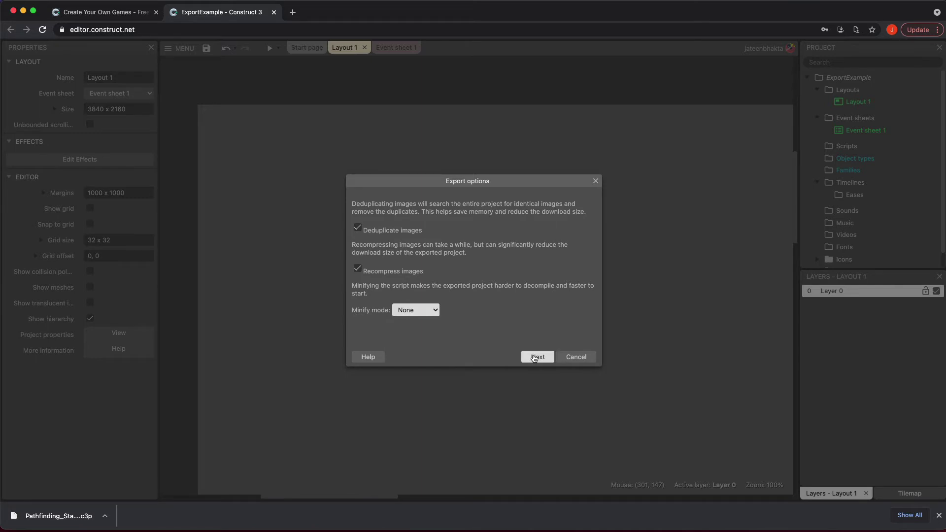
{"action": "left_click", "coordinate": [534, 357]}
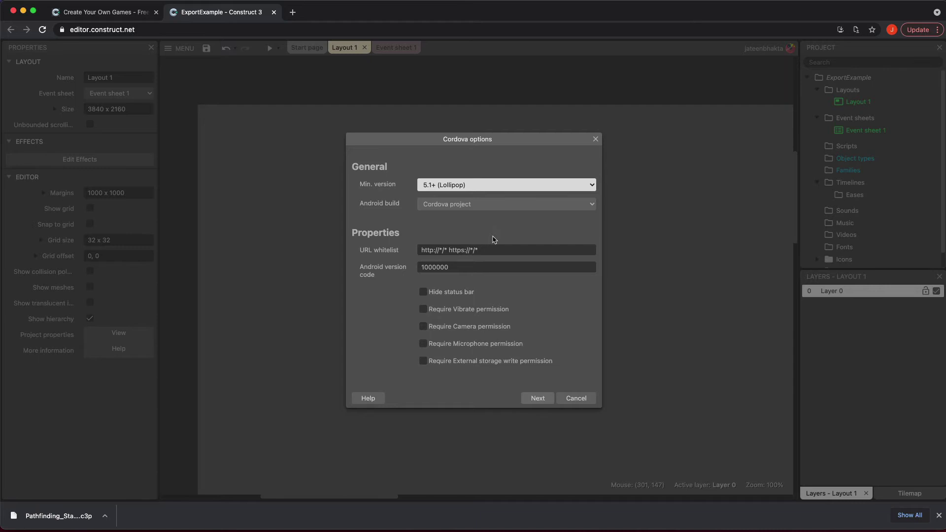
Keep minimum version 5.1+ (Lollipop), choose Debug APK build, and hide the status bar.
{"action": "left_click", "coordinate": [480, 183]}
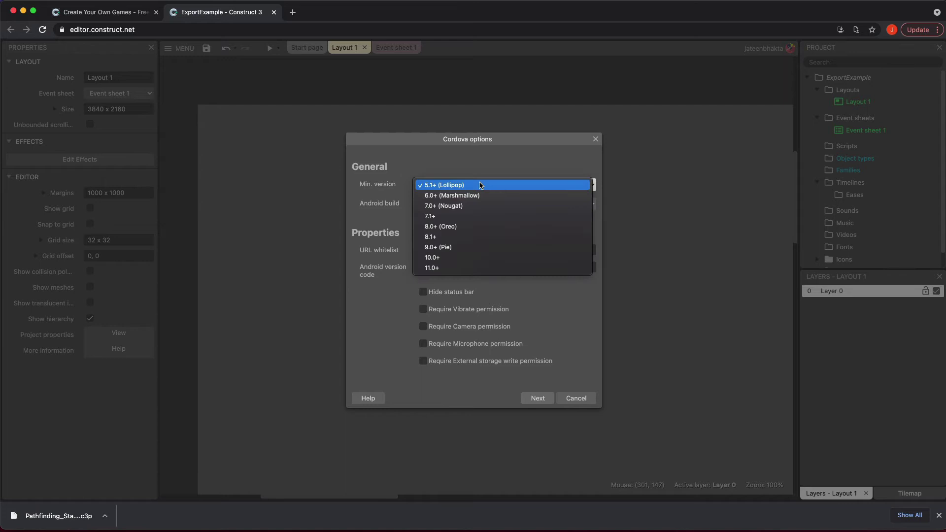
{"action": "left_click", "coordinate": [479, 185]}
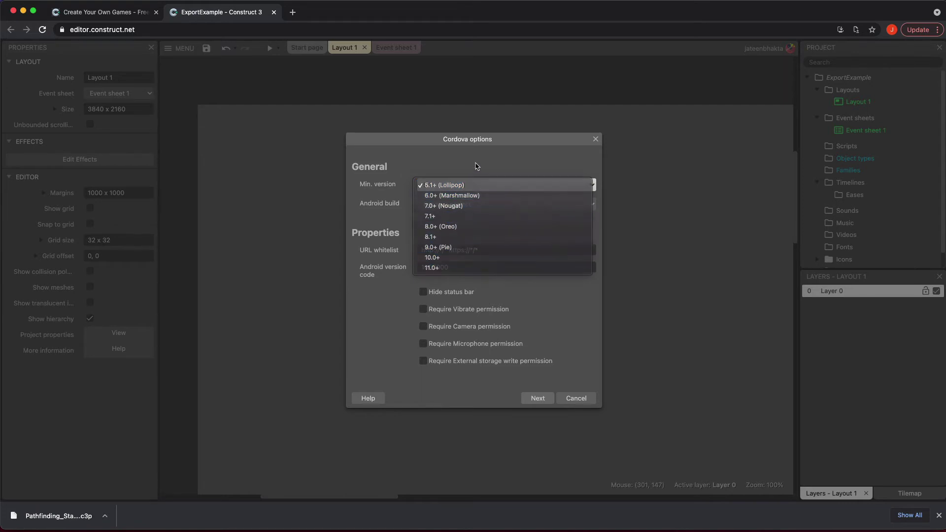
{"action": "left_click", "coordinate": [478, 203]}
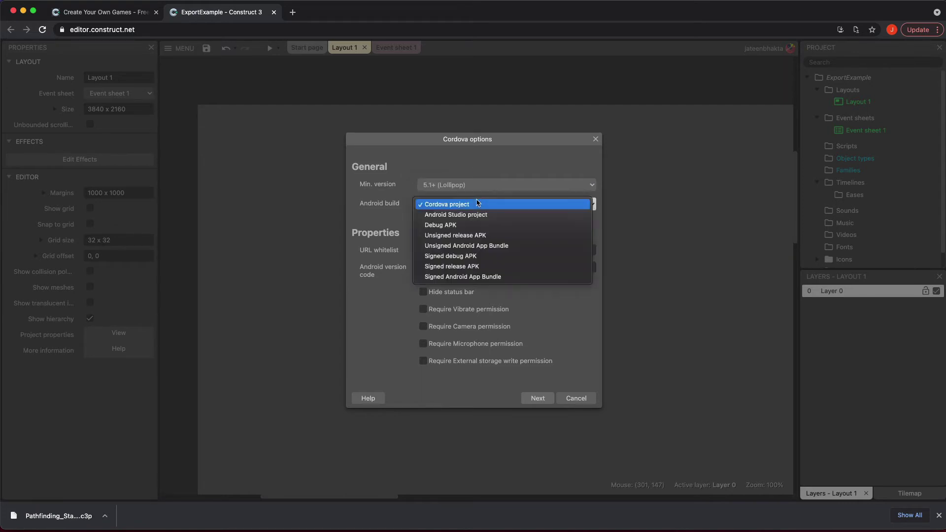
{"action": "left_click", "coordinate": [467, 226]}
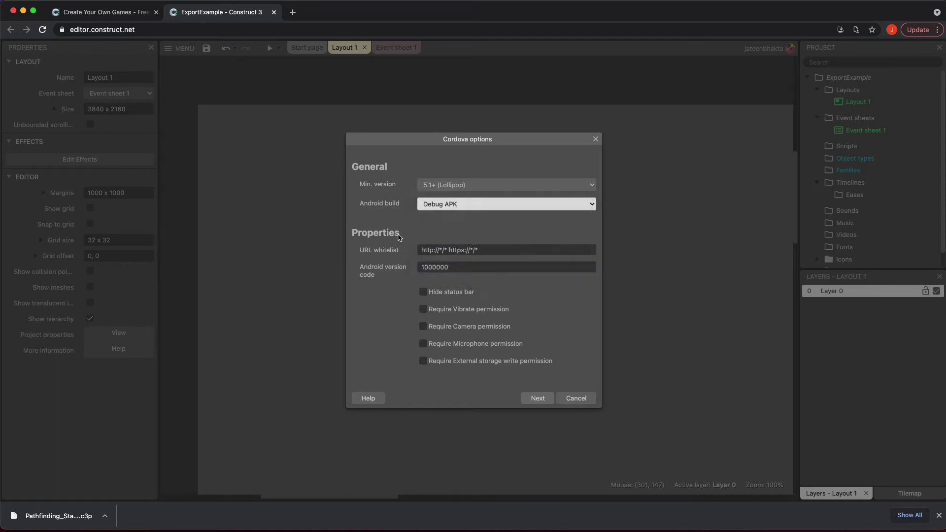
{"action": "left_click", "coordinate": [457, 206]}
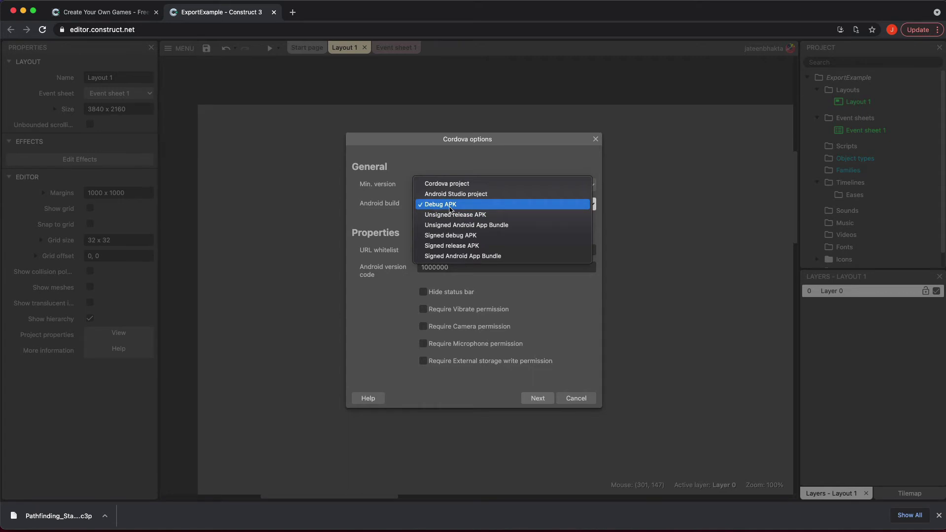
{"action": "left_click", "coordinate": [450, 208]}
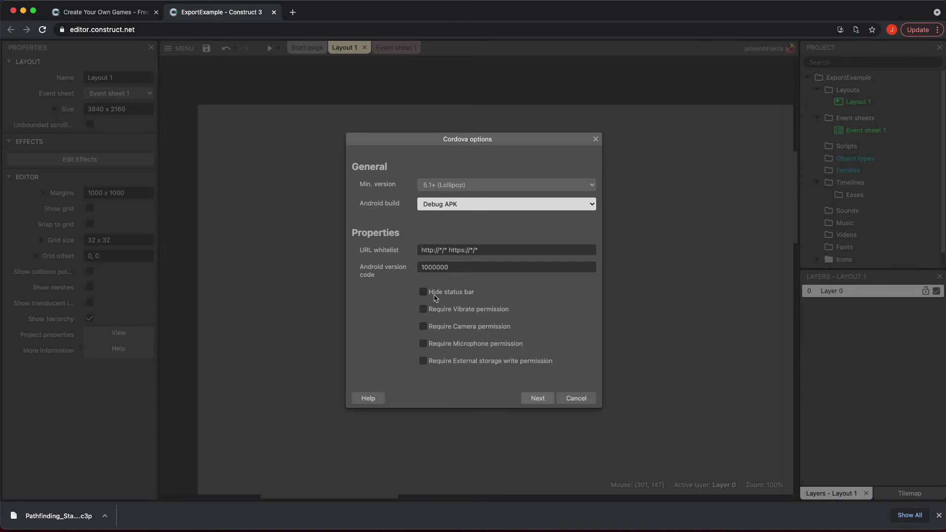
{"action": "left_click", "coordinate": [454, 293]}
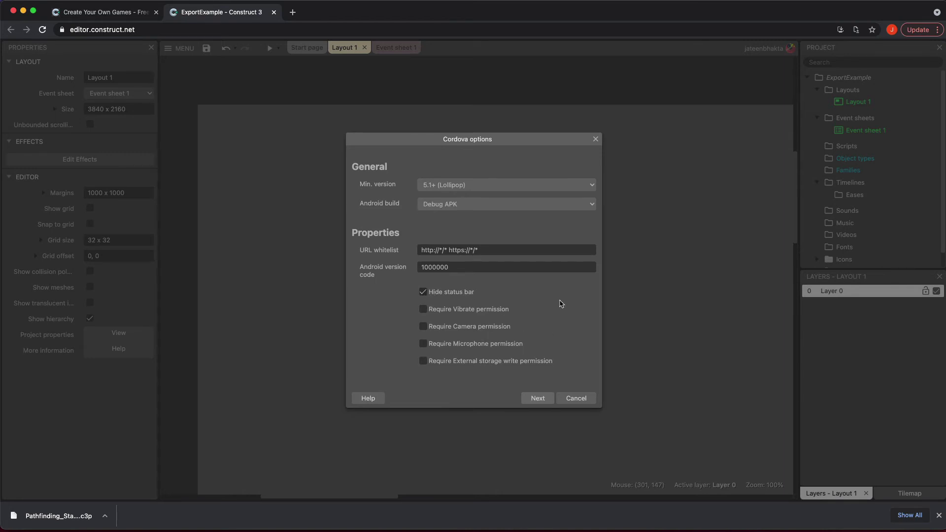
Start the build and wait for the report offering ExportExample.android.debug.apk.
{"action": "left_click", "coordinate": [542, 398]}
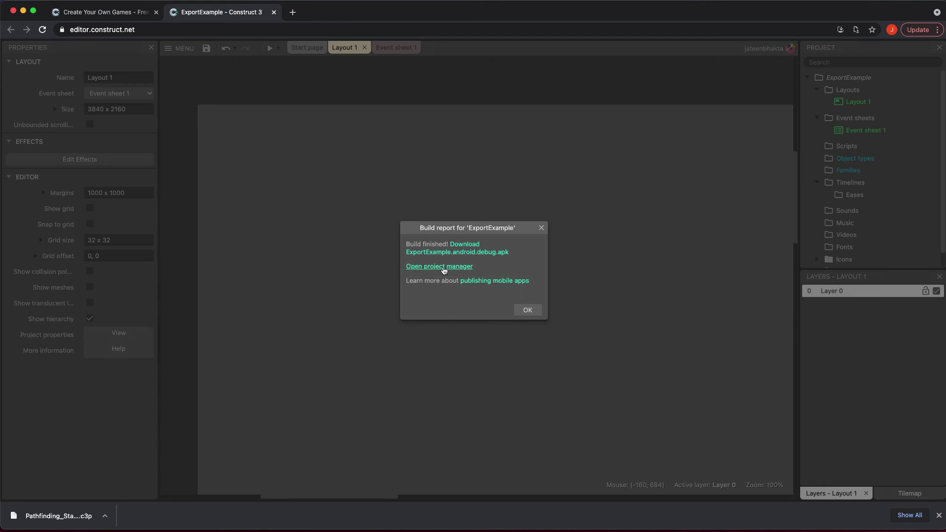
Download ExportExample.android.debug.apk from the build report.
{"action": "left_click", "coordinate": [475, 248]}
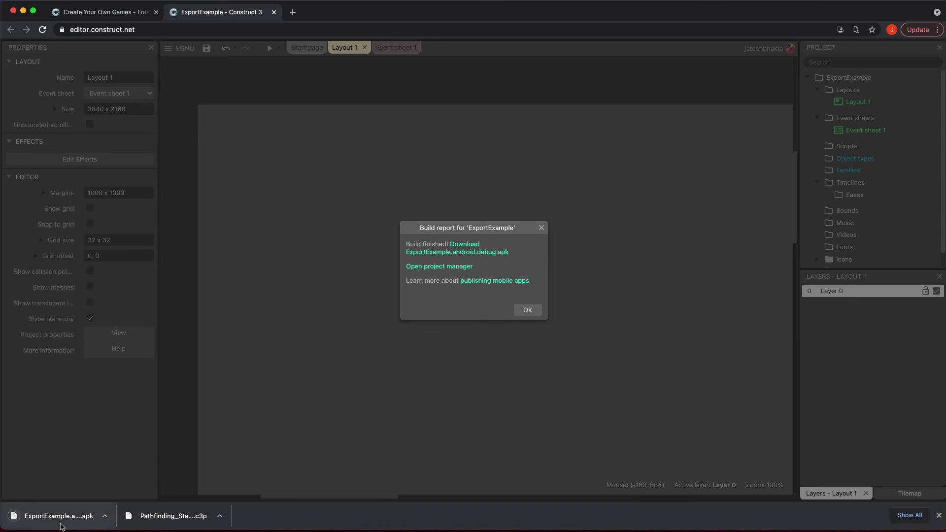